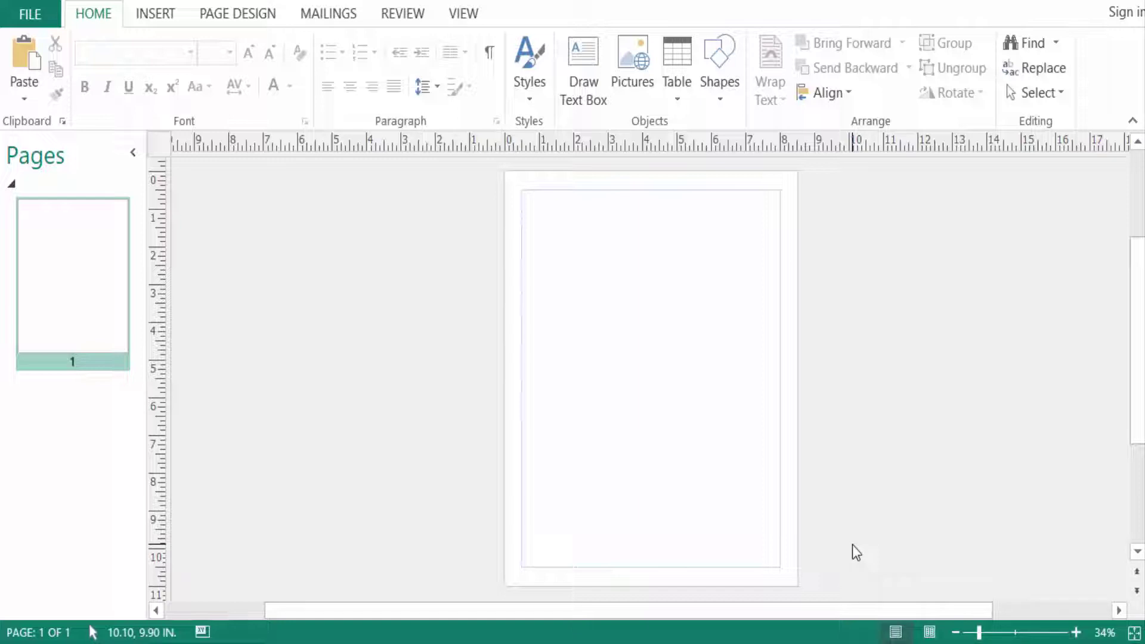
Open the recent four-page 'Todays News' newsletter publication
{"action": "left_click", "coordinate": [37, 17]}
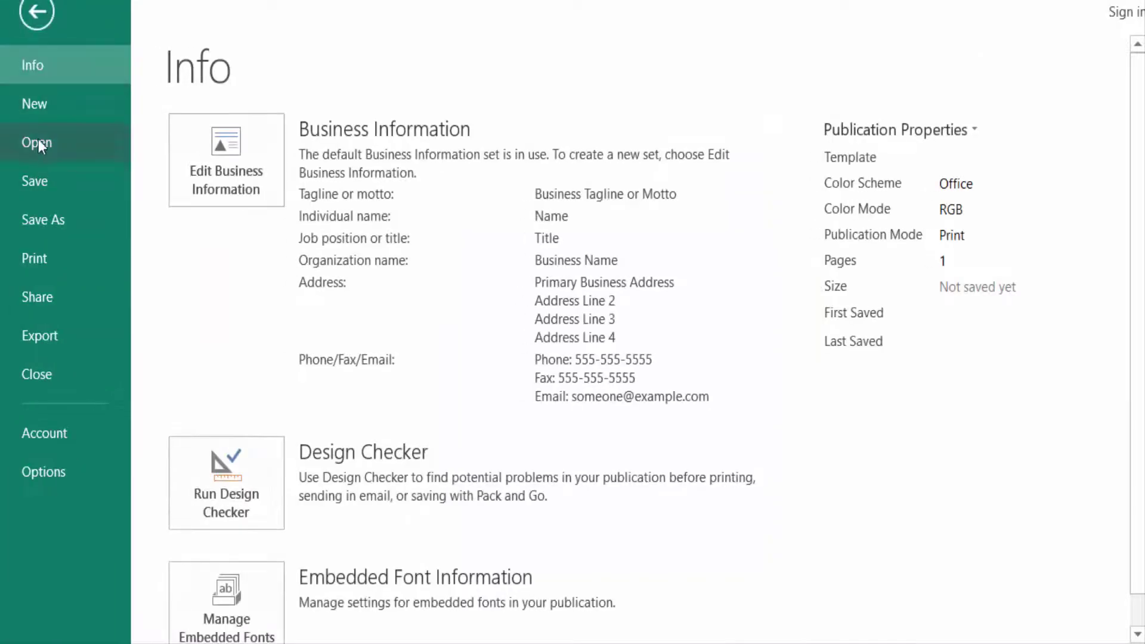
{"action": "left_click", "coordinate": [39, 145]}
{"action": "left_click", "coordinate": [608, 188]}
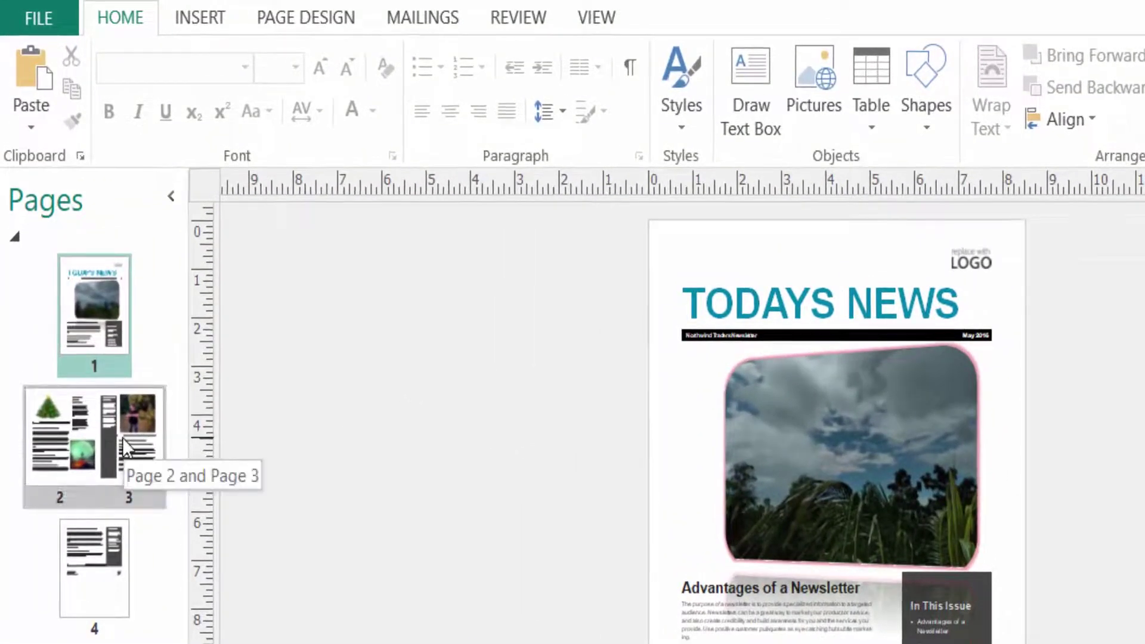
Display the inside spread, pages 2 and 3, from the Pages pane
{"action": "left_click", "coordinate": [123, 437]}
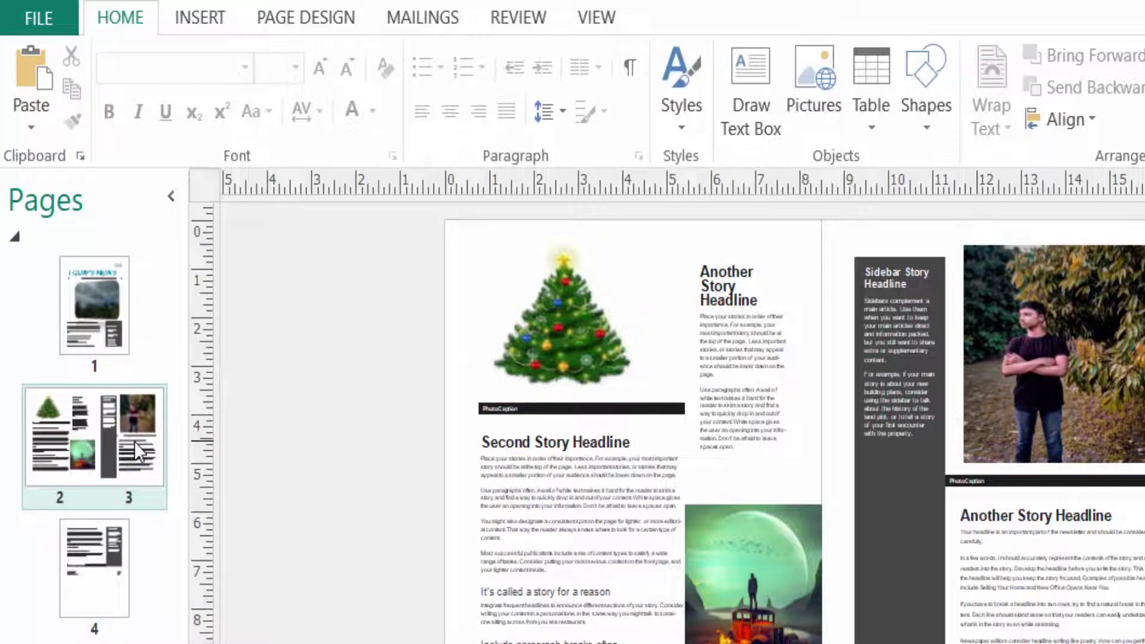
{"action": "right_click", "coordinate": [134, 440]}
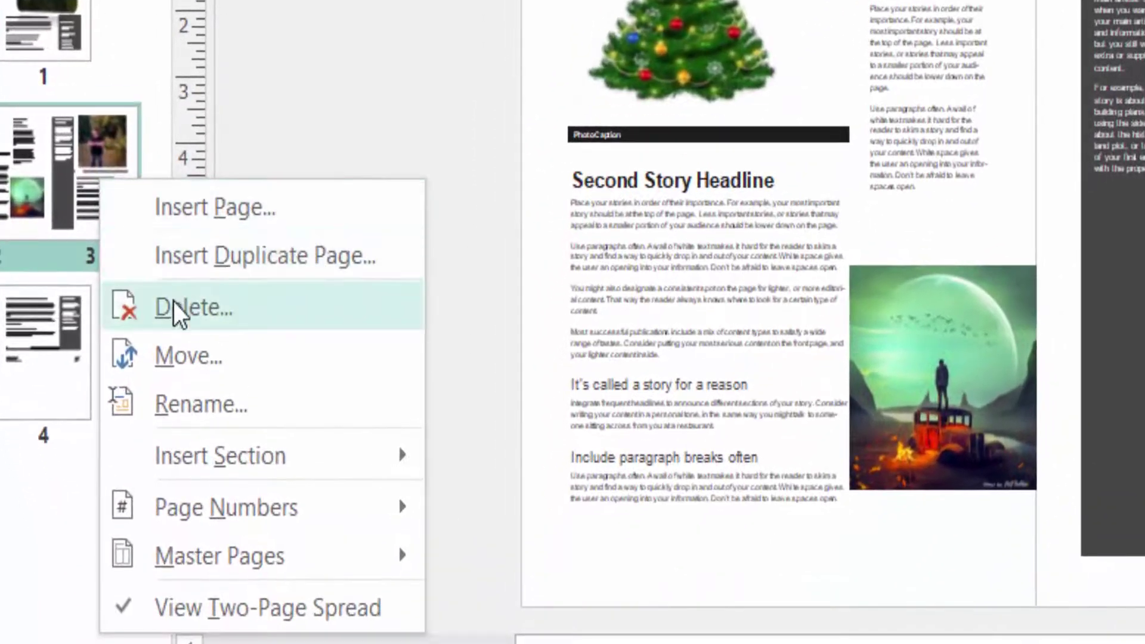
{"action": "left_click", "coordinate": [174, 304]}
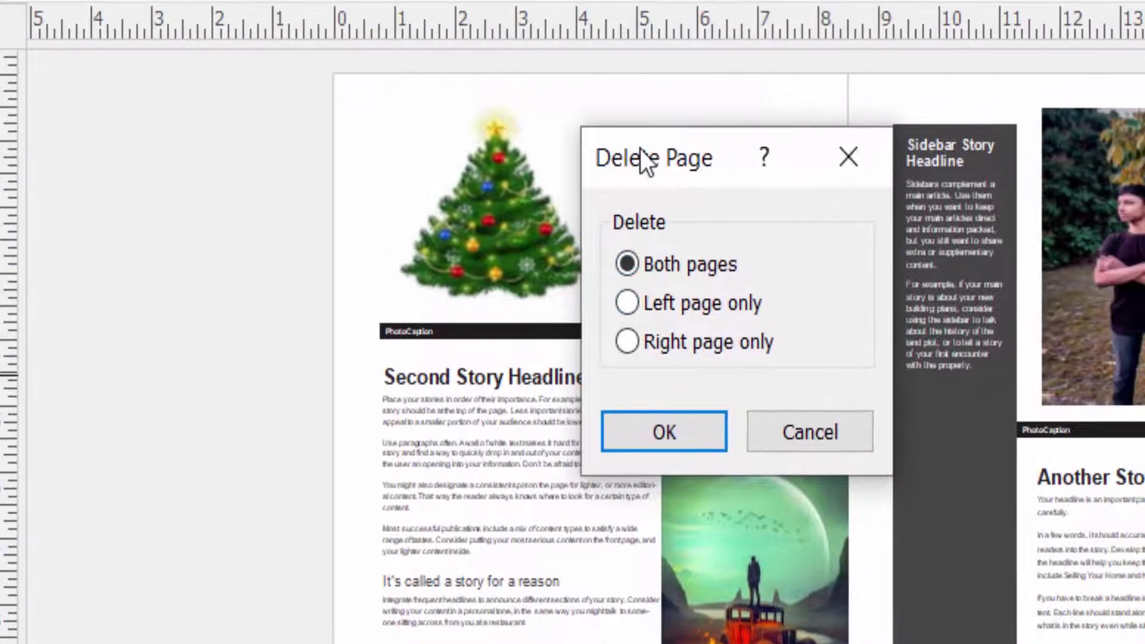
{"action": "left_click_drag", "start_coordinate": [639, 150], "coordinate": [135, 173]}
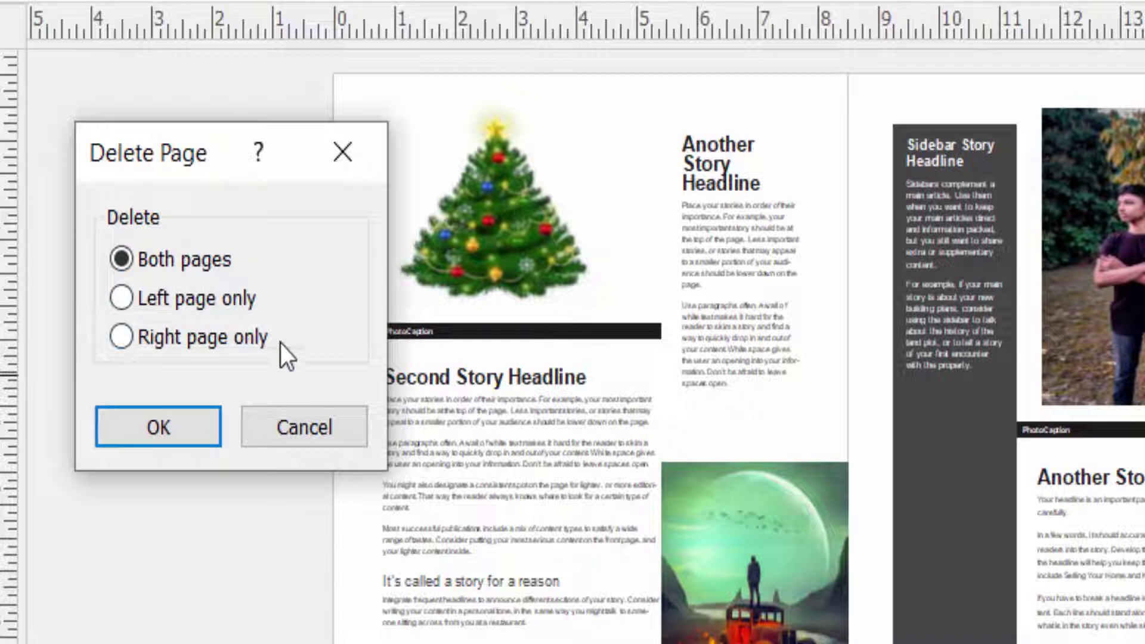
{"action": "left_click", "coordinate": [182, 423]}
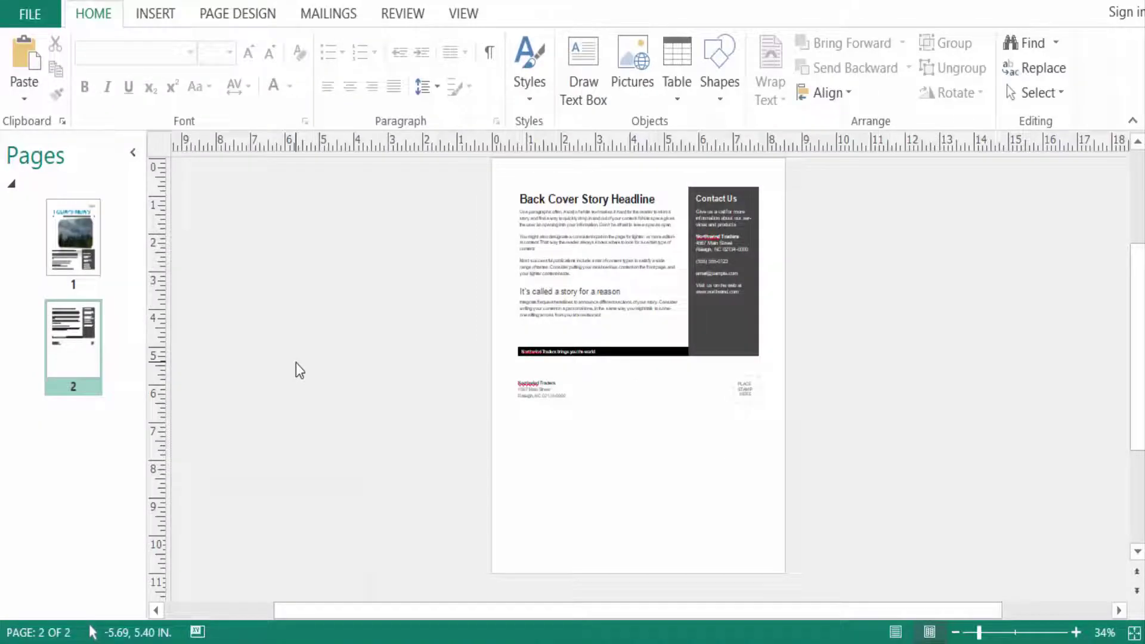
{"action": "key", "text": "ctrl+z"}
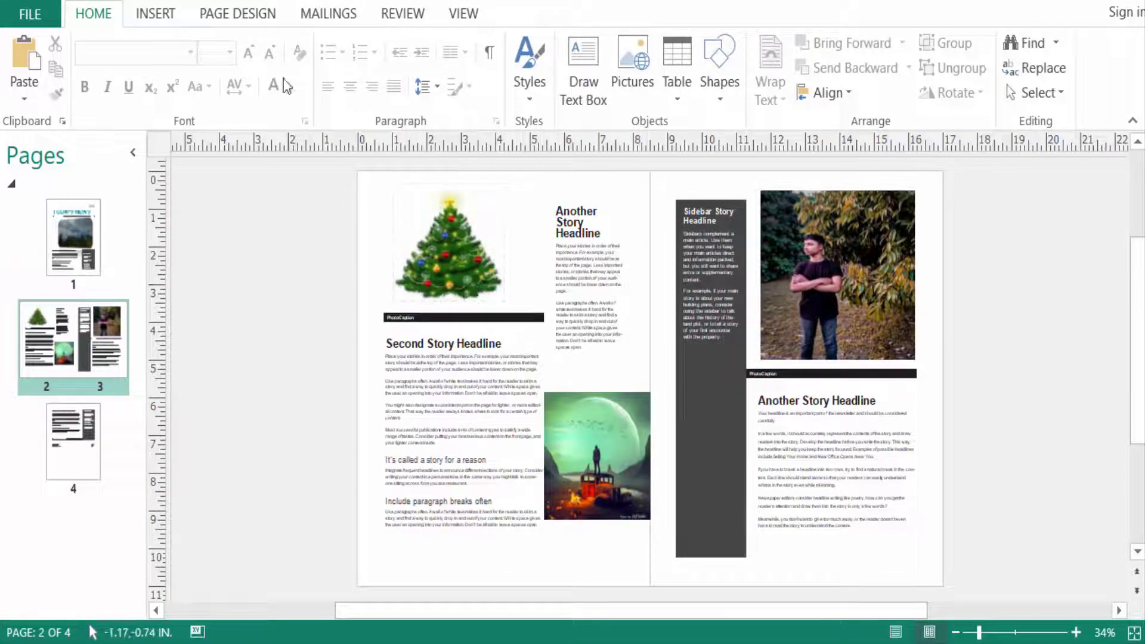
Open Delete Page for the 2–3 spread on Page Design, moving the dialog aside
{"action": "left_click", "coordinate": [238, 14]}
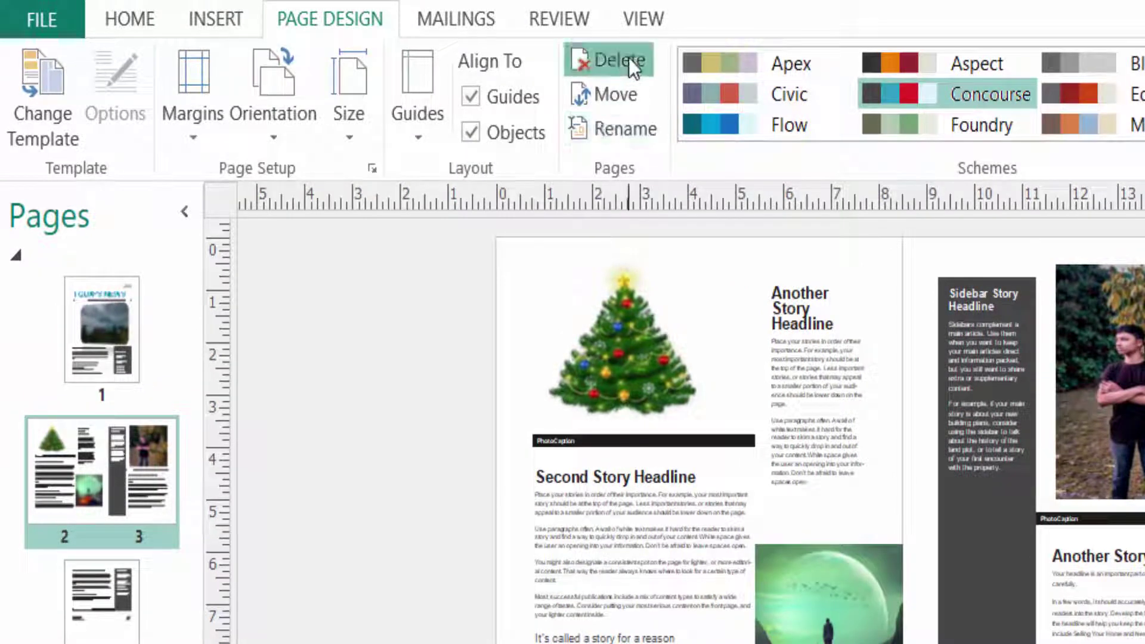
{"action": "left_click", "coordinate": [609, 61]}
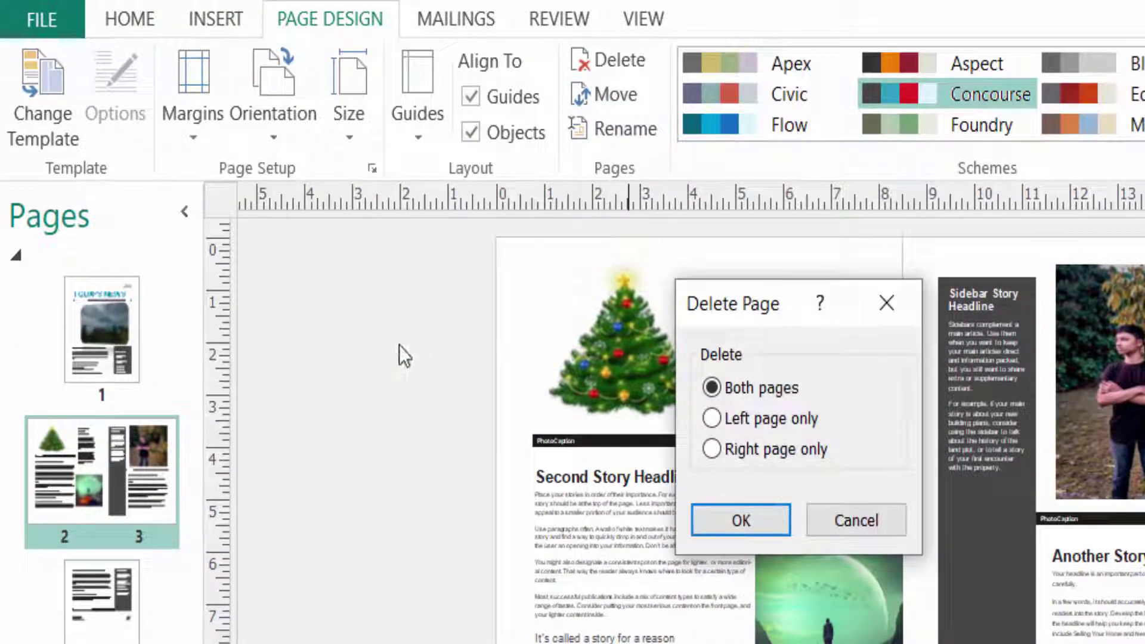
{"action": "left_click_drag", "start_coordinate": [772, 309], "coordinate": [295, 308]}
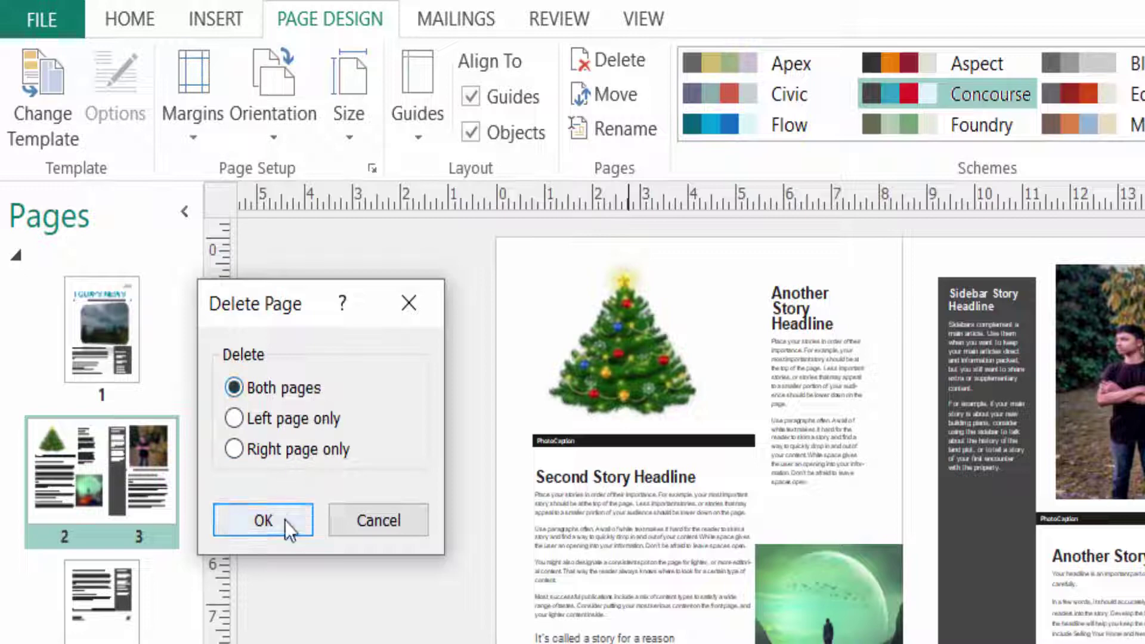
Confirm deleting both pages 2 and 3, leaving cover and back cover
{"action": "left_click", "coordinate": [264, 520]}
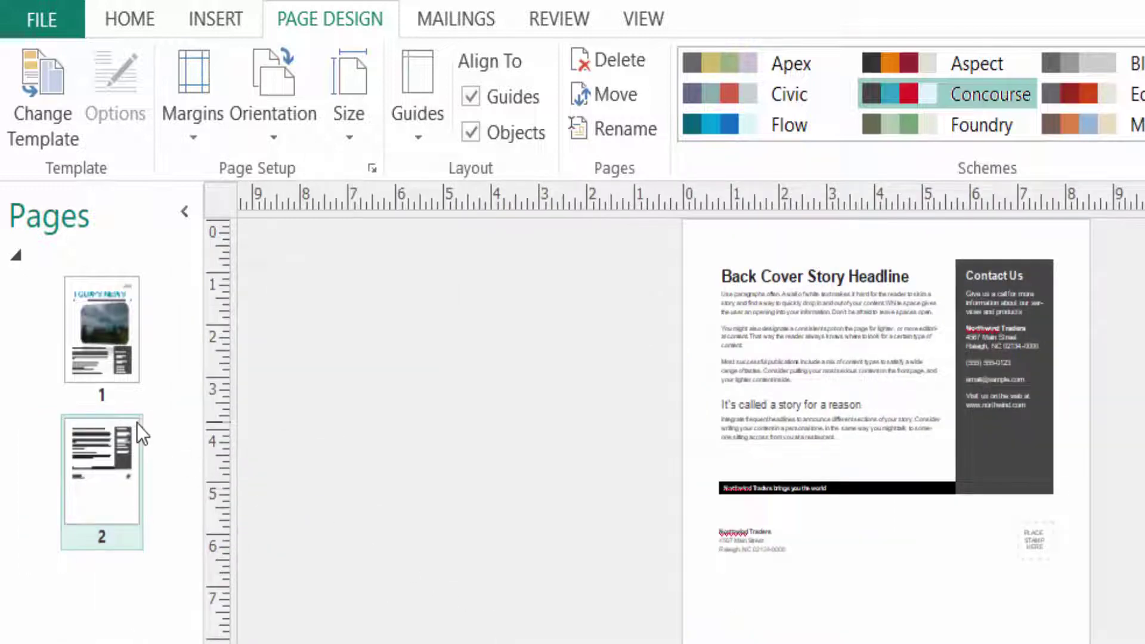